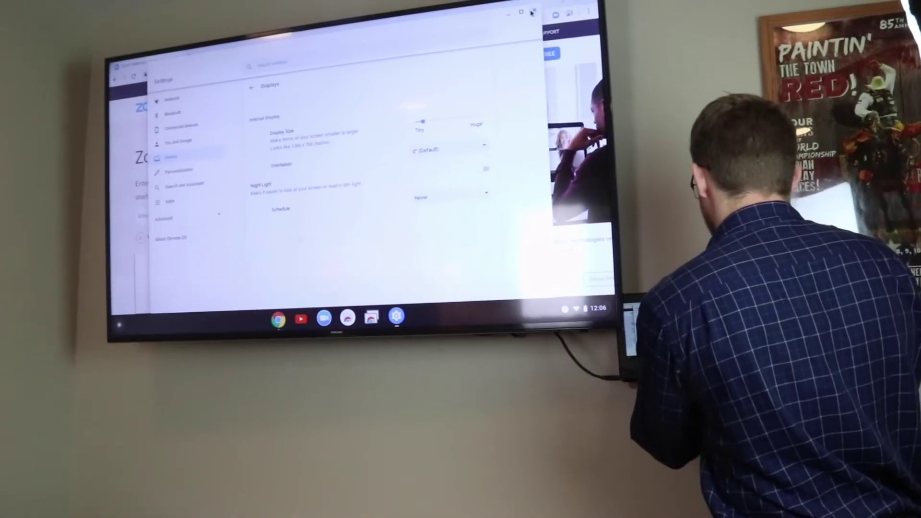
# Reopen ChromeOS Settings via the Quick Settings gear to reach the Displays page
pyautogui.click(531, 12)
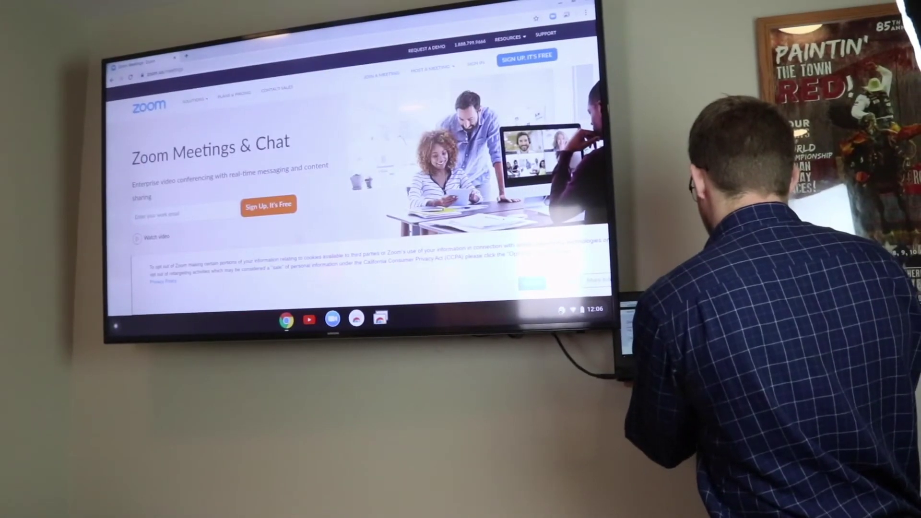
pyautogui.click(579, 309)
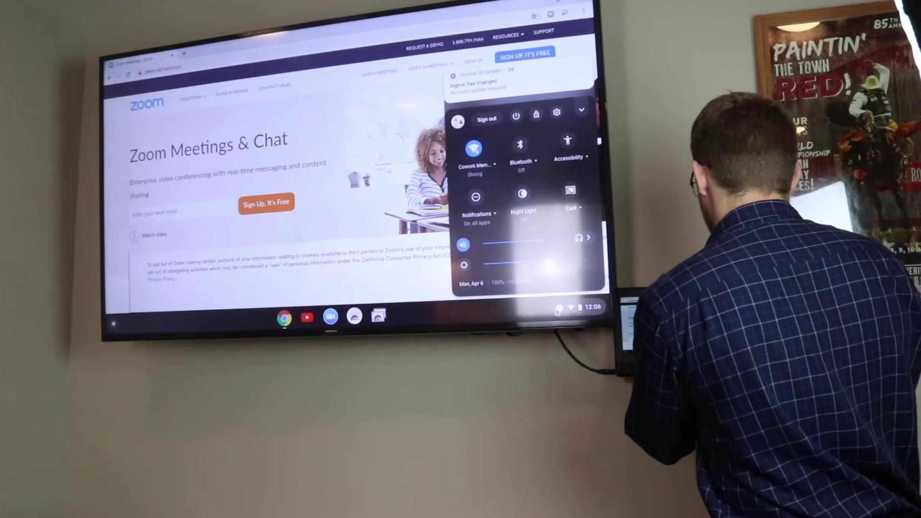
pyautogui.click(555, 111)
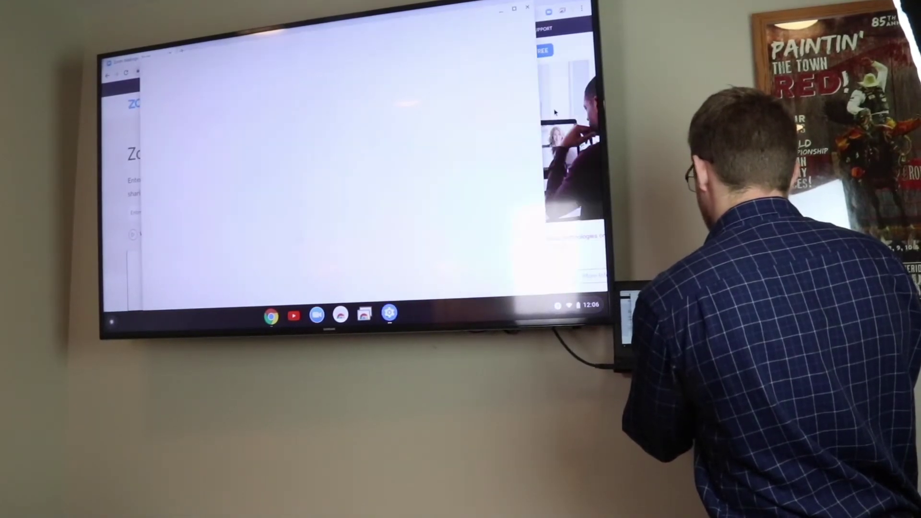